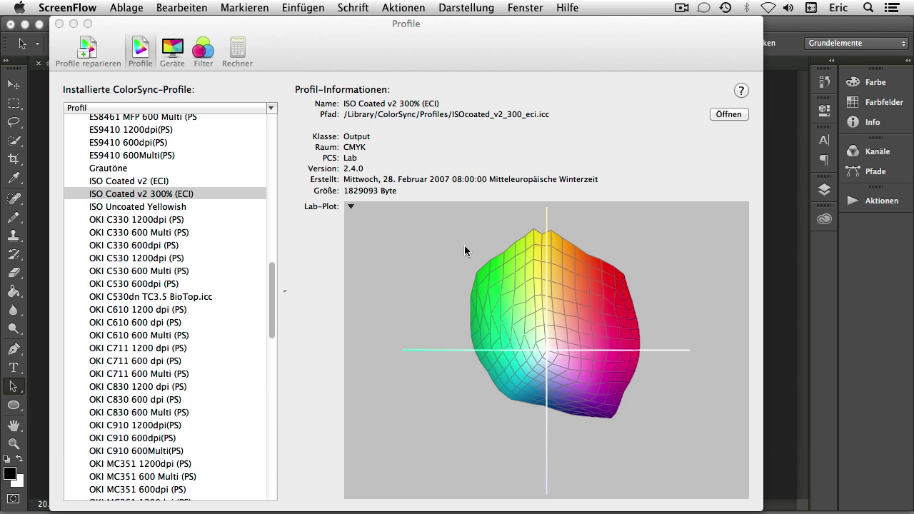
Step: Store the ISO Coated v2 300% (ECI) Lab plot with 'Für Vergleich merken'
click(151, 194)
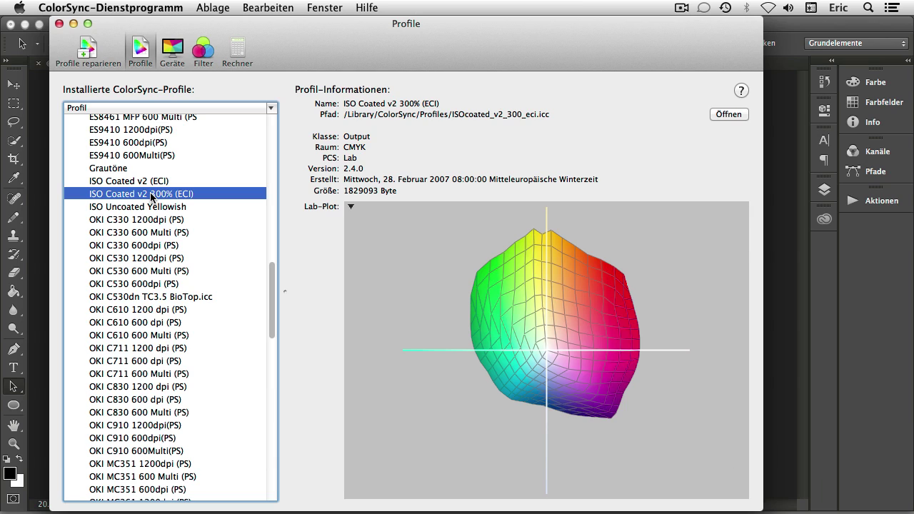
click(352, 207)
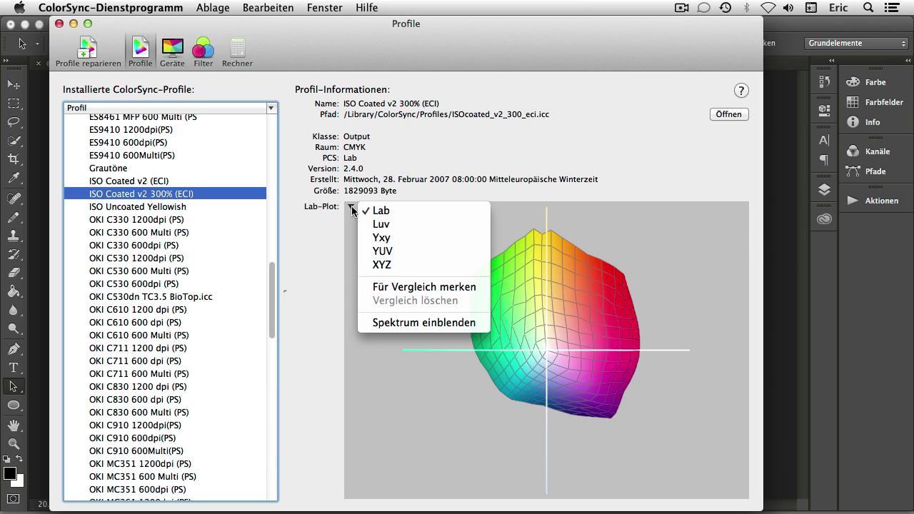
click(423, 287)
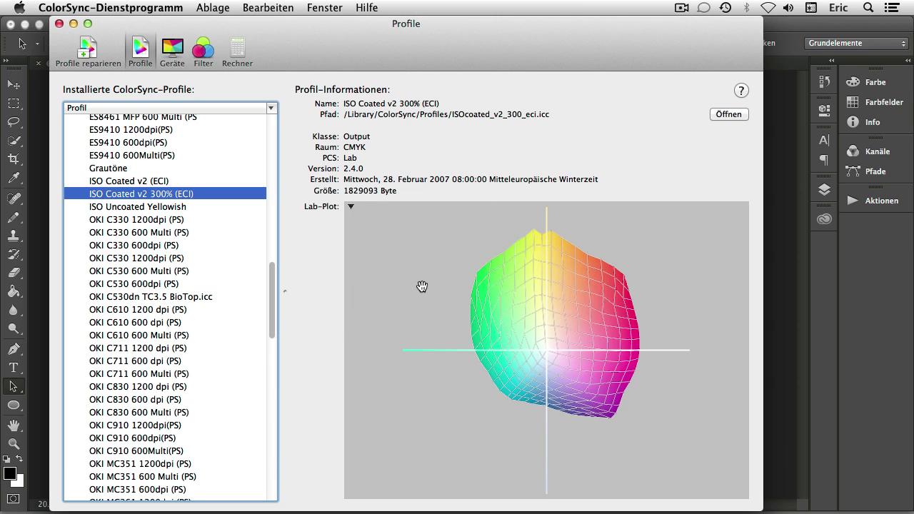
scroll(160, 183, up, 10)
scroll(158, 184, up, 2)
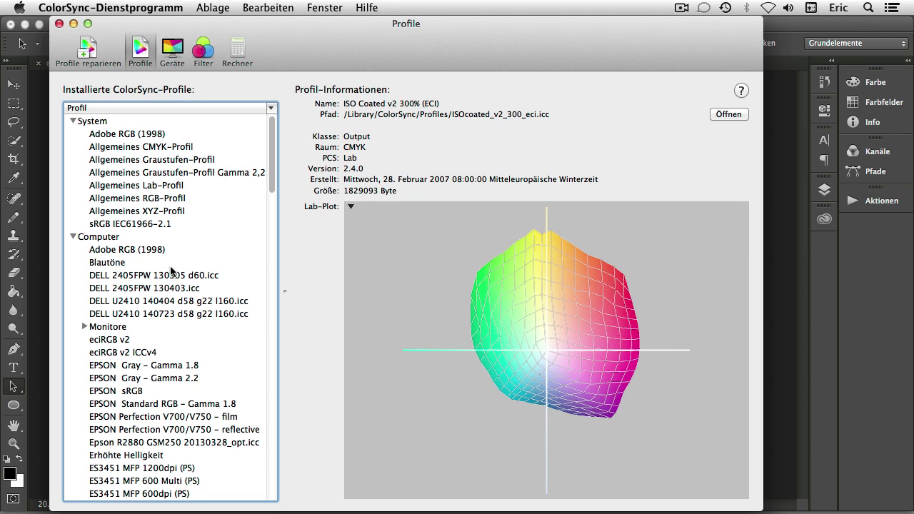
Step: Show the sRGB IEC61966-2.1 gamut and rotate its Lab plot against ISO Coated
click(131, 226)
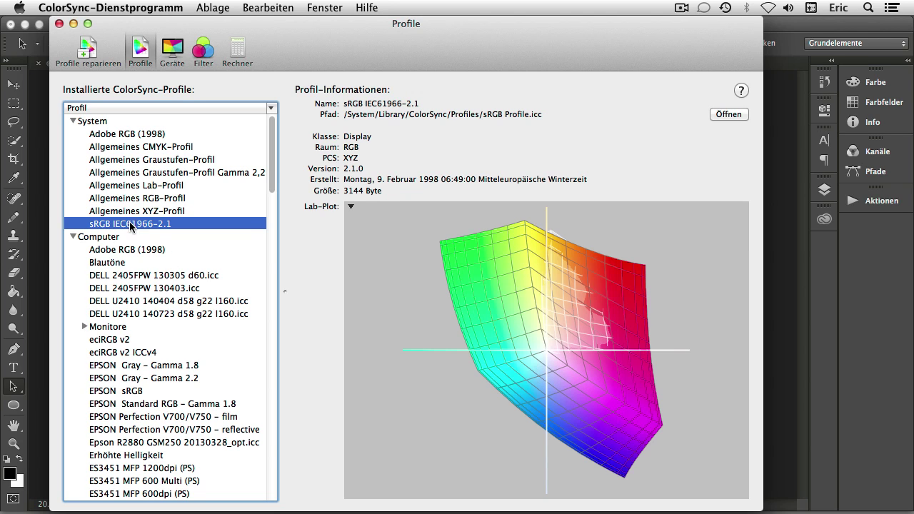
mouse_move(549, 351)
mouse_down()
mouse_move(550, 277)
mouse_move(600, 298)
mouse_up()
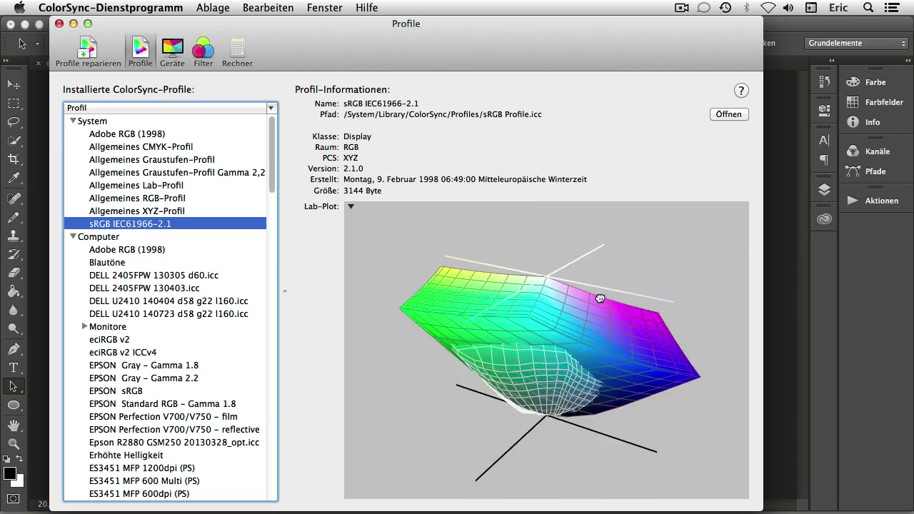
mouse_move(600, 298)
mouse_down()
mouse_move(534, 271)
mouse_move(565, 316)
mouse_move(520, 322)
mouse_move(530, 265)
mouse_move(541, 272)
mouse_move(527, 321)
mouse_move(541, 286)
mouse_up()
Step: Show and rotate the Adobe RGB (1998), then eciRGB v2, gamut plots against ISO Coated
click(138, 135)
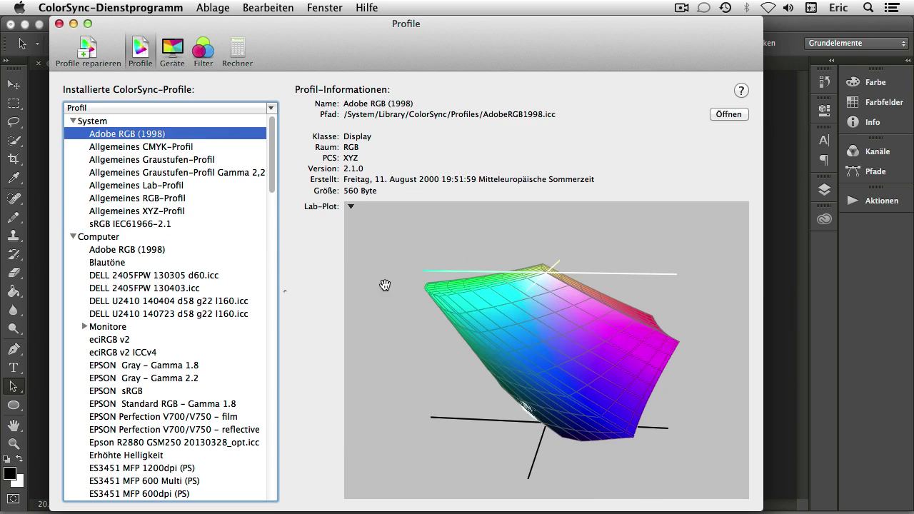
mouse_move(546, 272)
mouse_down()
mouse_move(575, 288)
mouse_move(560, 322)
mouse_move(498, 320)
mouse_move(516, 251)
mouse_move(536, 253)
mouse_up()
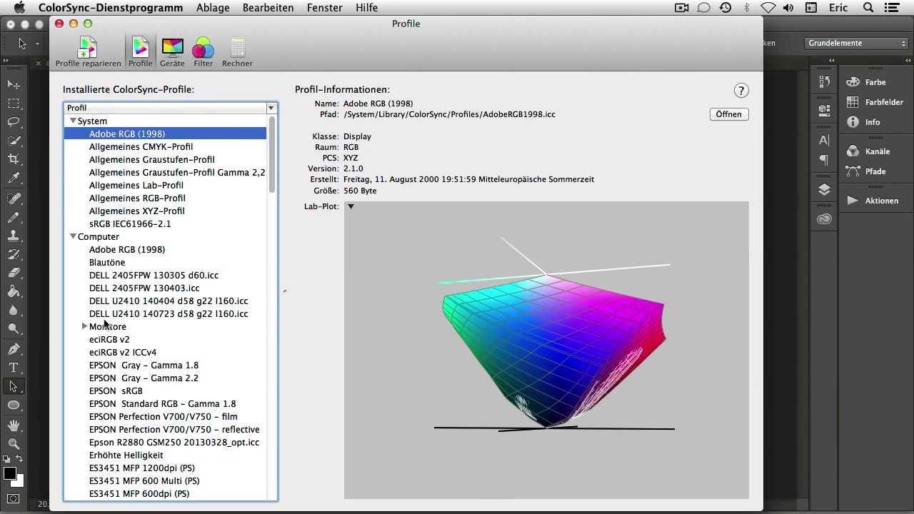
scroll(199, 245, down, 1)
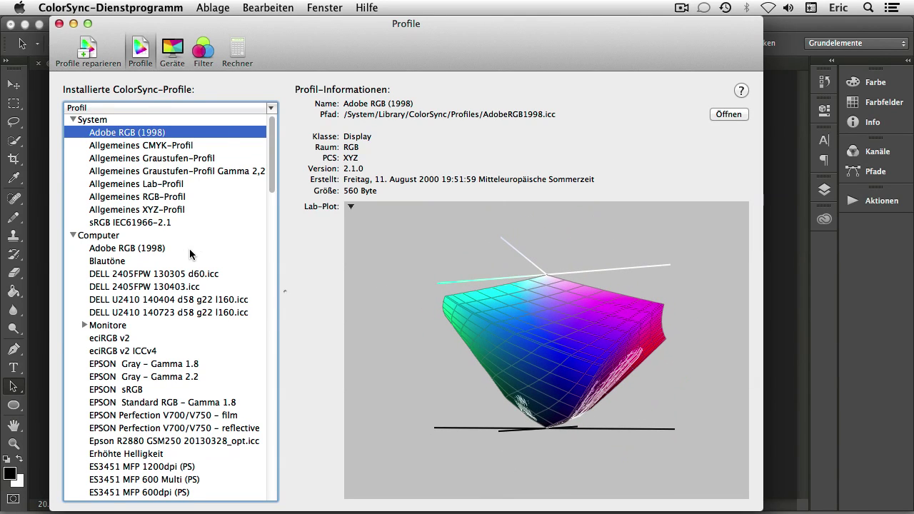
click(120, 341)
mouse_move(547, 275)
mouse_down()
mouse_move(578, 232)
mouse_move(546, 280)
mouse_move(500, 300)
mouse_up()
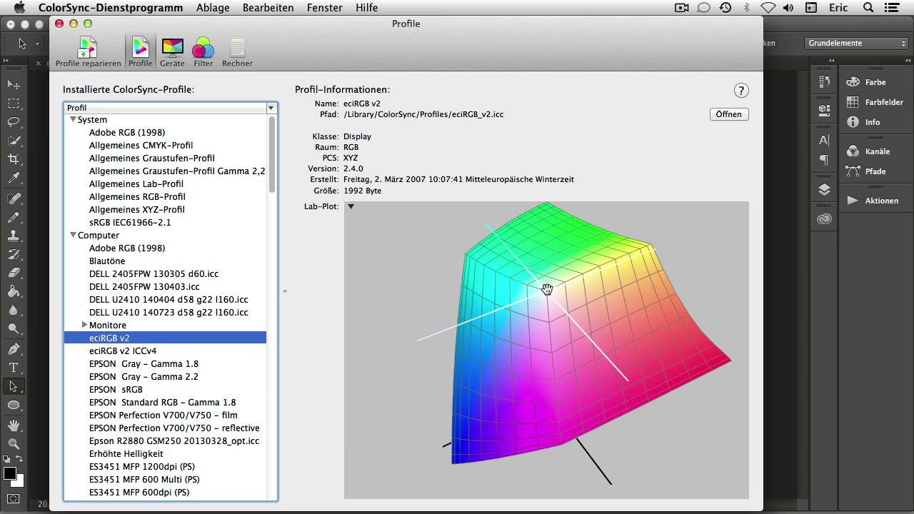
Step: Tilt the eciRGB v2 plot to expose ISO Coated beneath, then switch to Photoshop
mouse_move(547, 289)
mouse_down()
mouse_move(533, 257)
mouse_move(540, 247)
mouse_move(535, 267)
mouse_up()
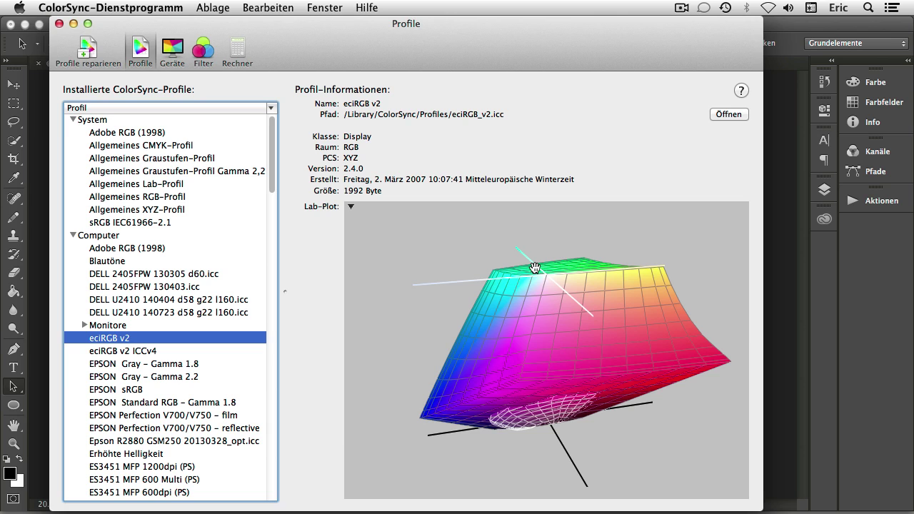
key(super+Tab)
key(Tab)
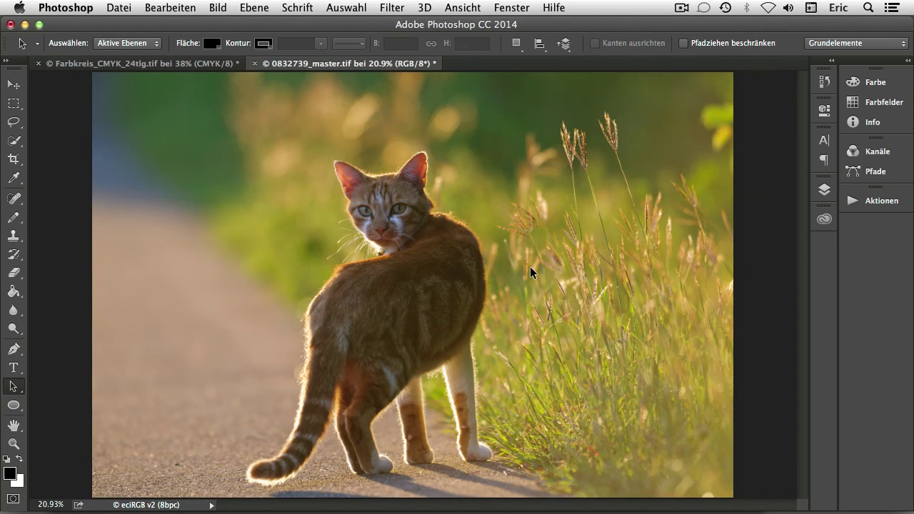
Step: Enable the CMYK Farbproof on the cat photo and toggle the Farbumfang-Warnung on and off
click(462, 8)
mouse_move(492, 25)
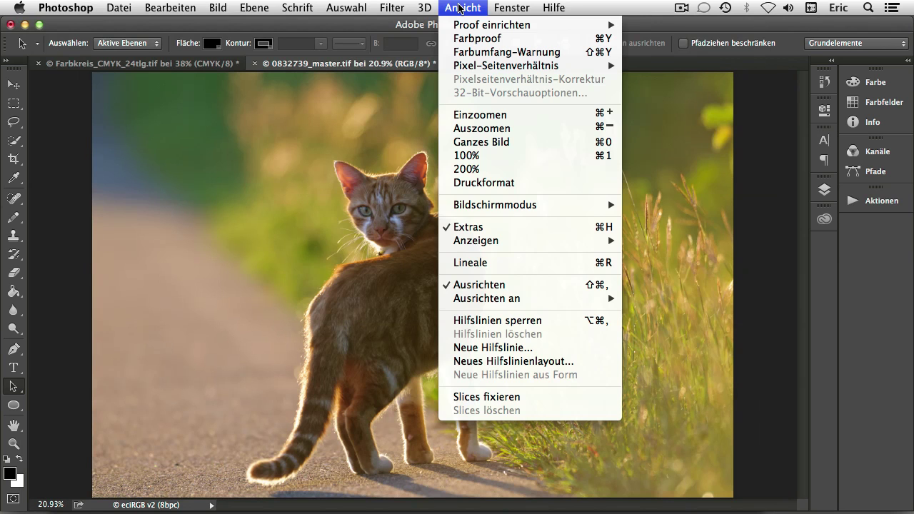
click(479, 39)
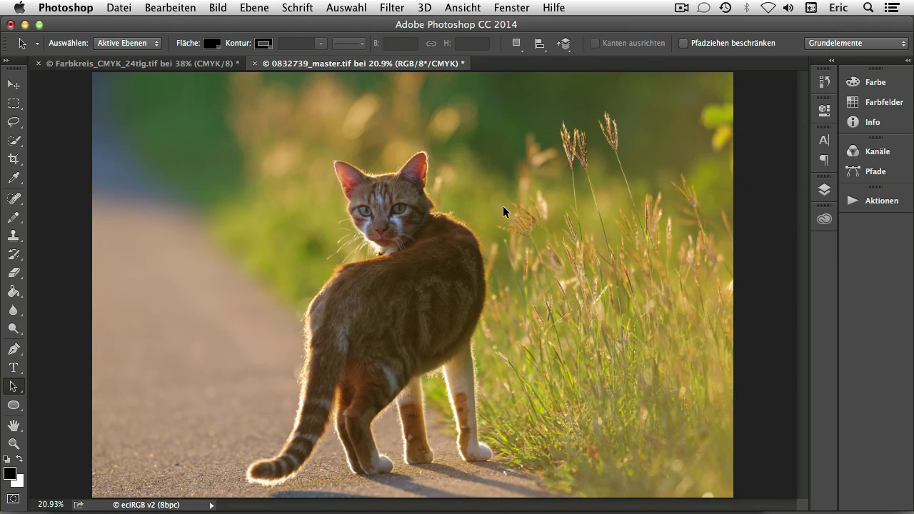
click(462, 8)
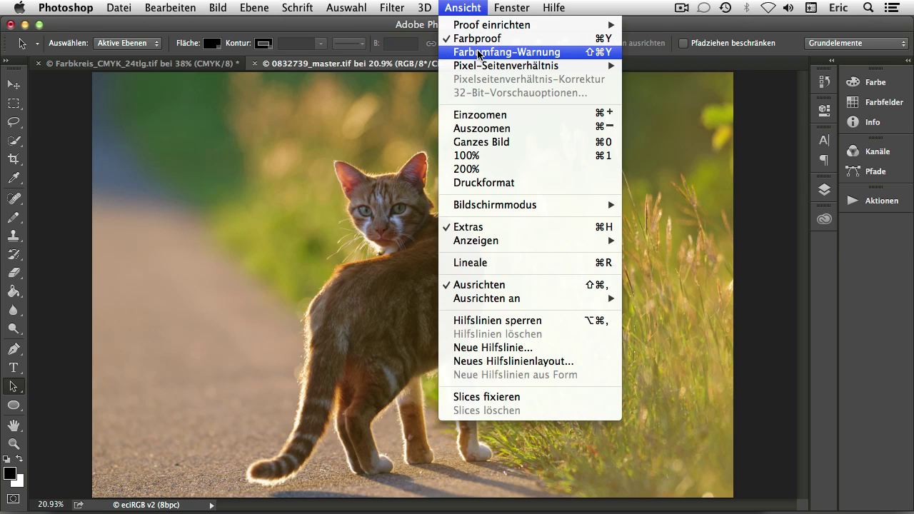
click(479, 54)
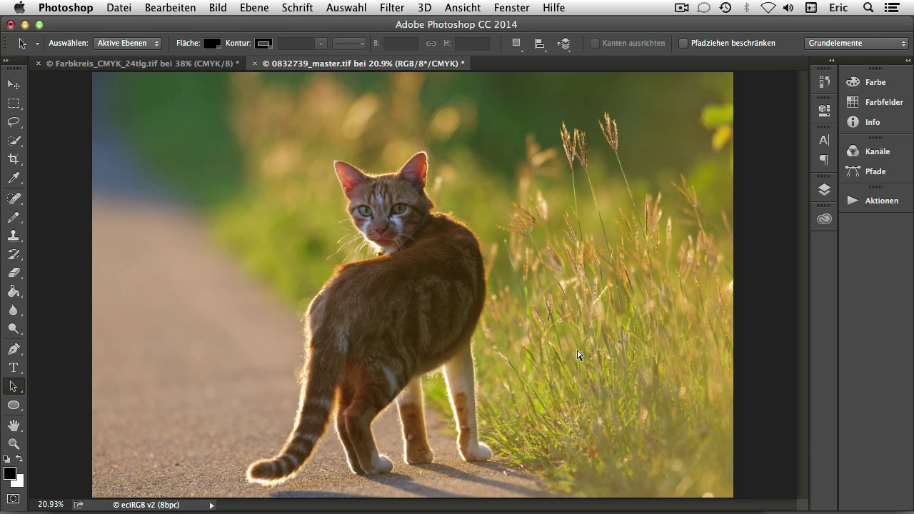
key(super+h)
click(218, 8)
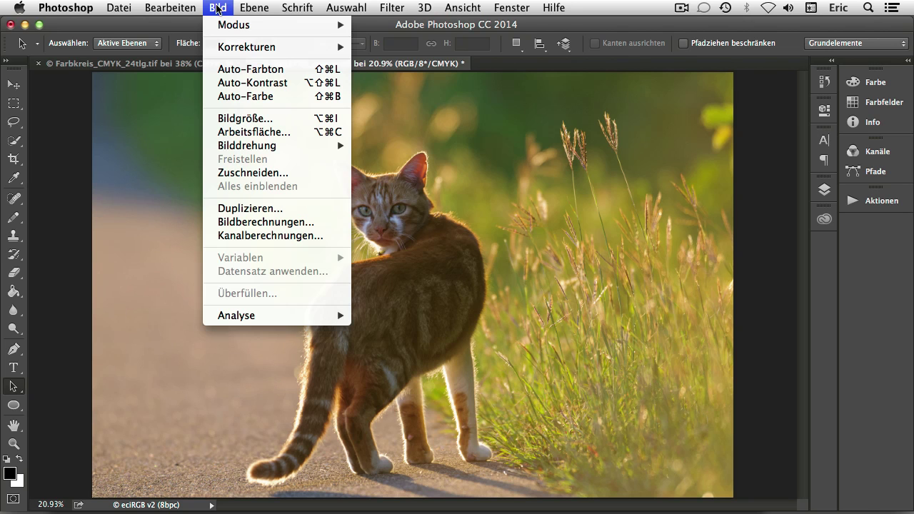
mouse_move(247, 46)
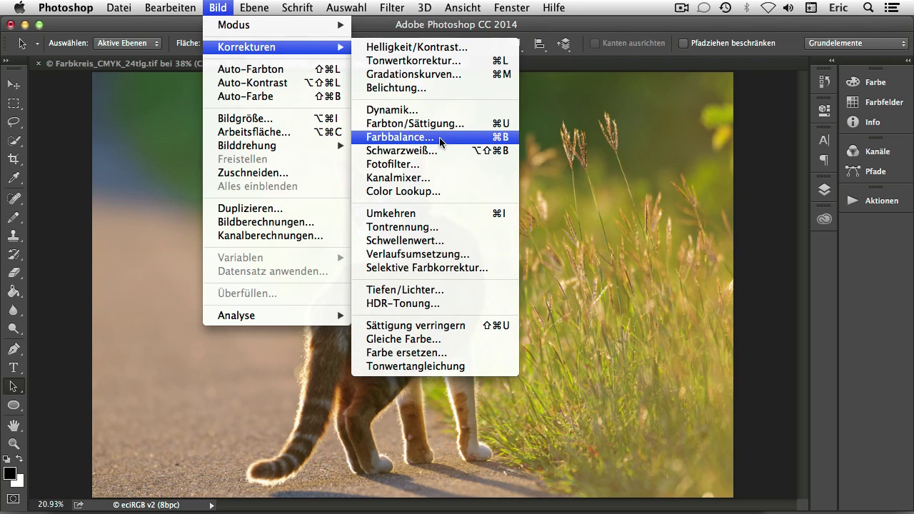
Step: Apply a Farbton/Sättigung adjustment with Sättigung +60 to the cat photo
click(438, 127)
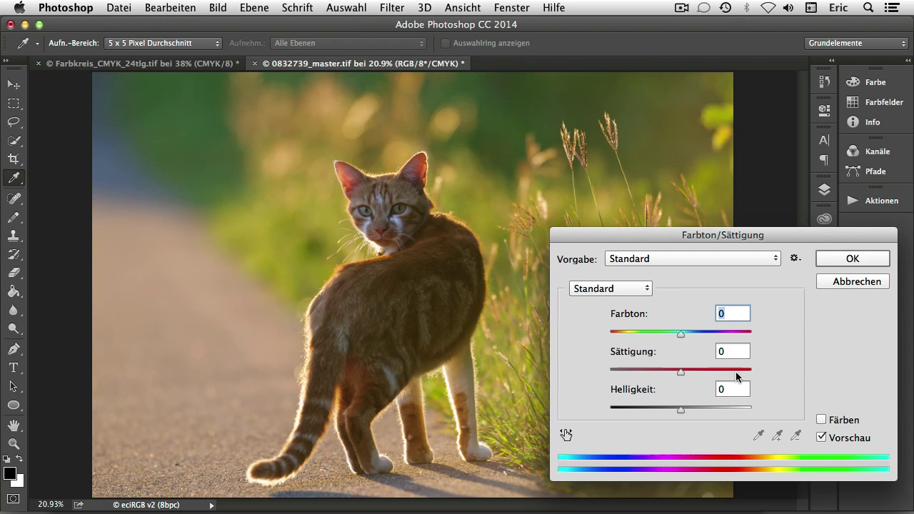
drag(682, 372, 723, 371)
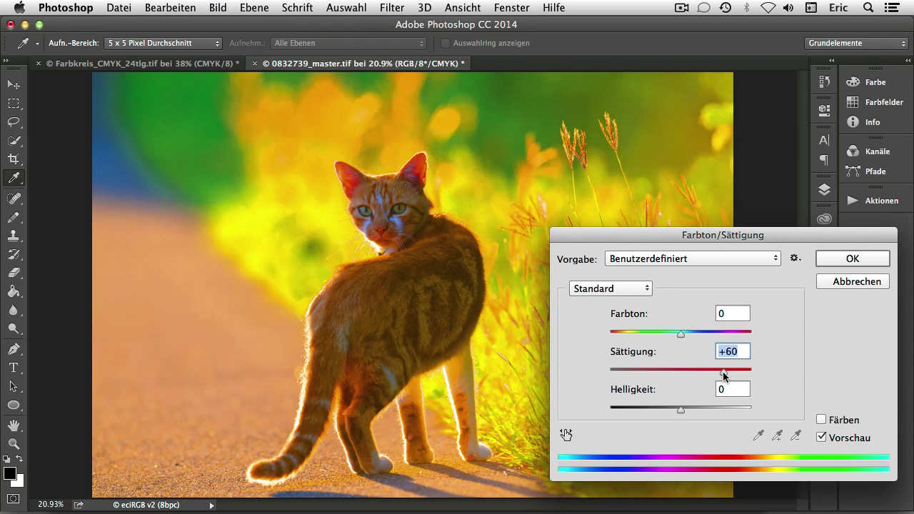
click(843, 260)
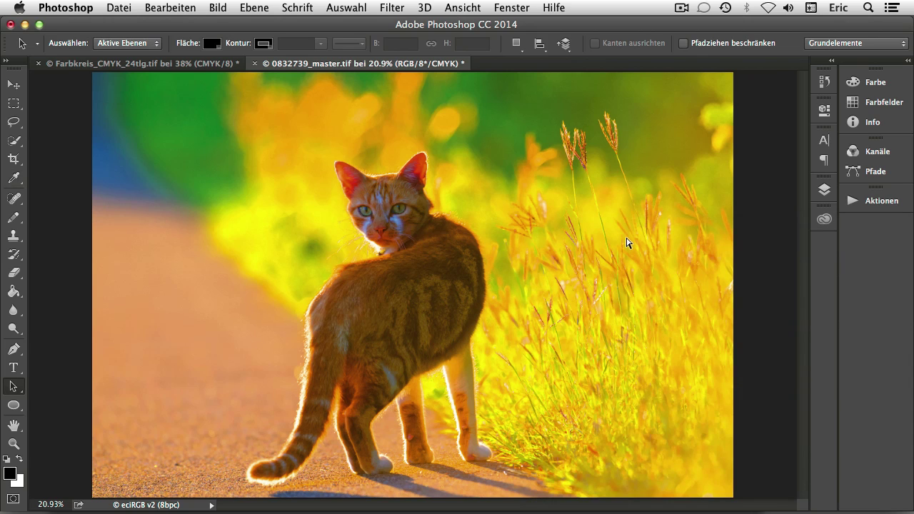
Step: Show the Farbumfang-Warnung on the saturated cat photo, then close it without saving
click(463, 7)
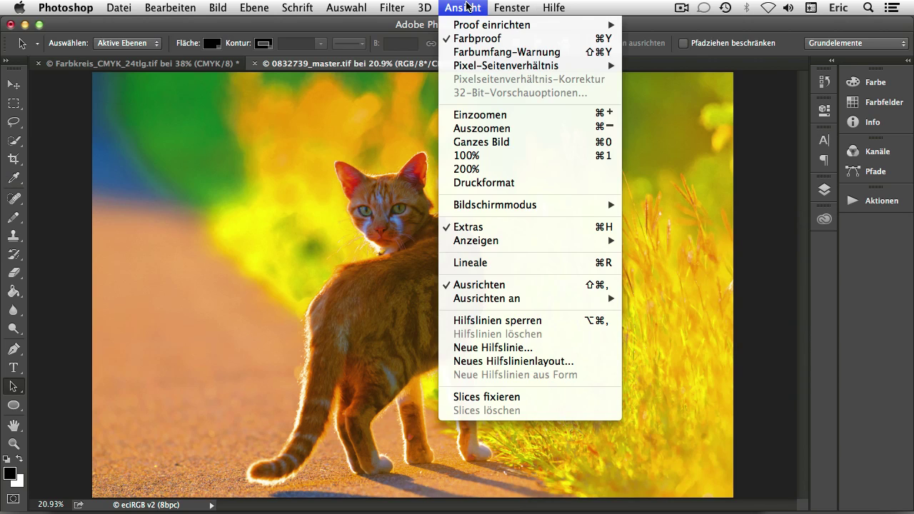
click(505, 52)
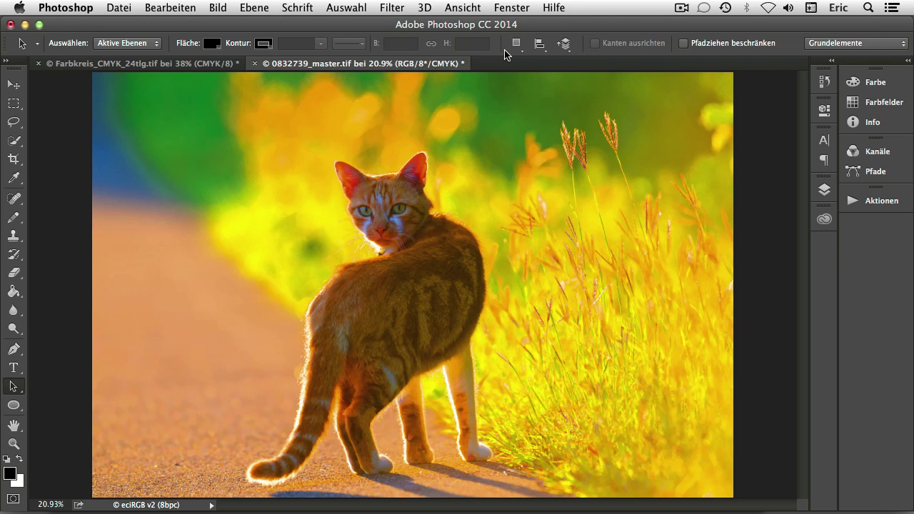
click(256, 65)
click(393, 212)
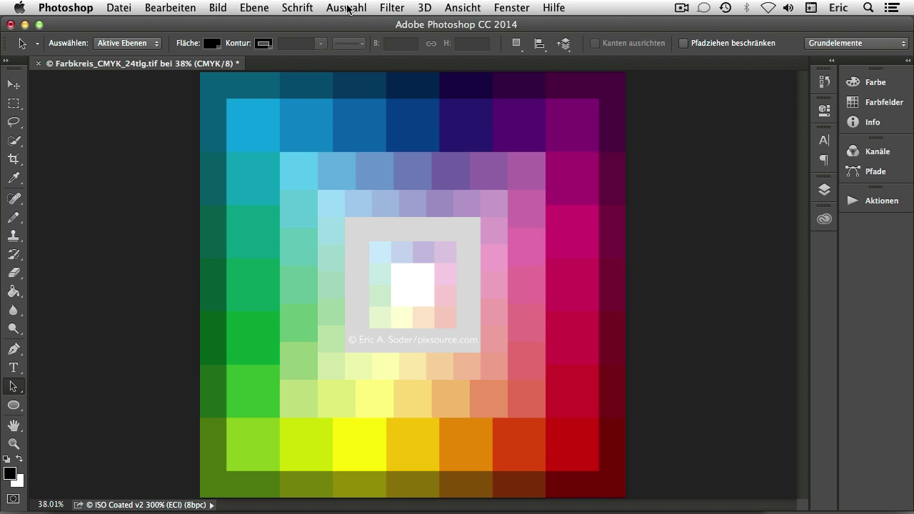
Step: Create a custom proof with Zu simulierendes Gerät set to sRGB IEC61966-2.1
click(461, 8)
mouse_move(493, 26)
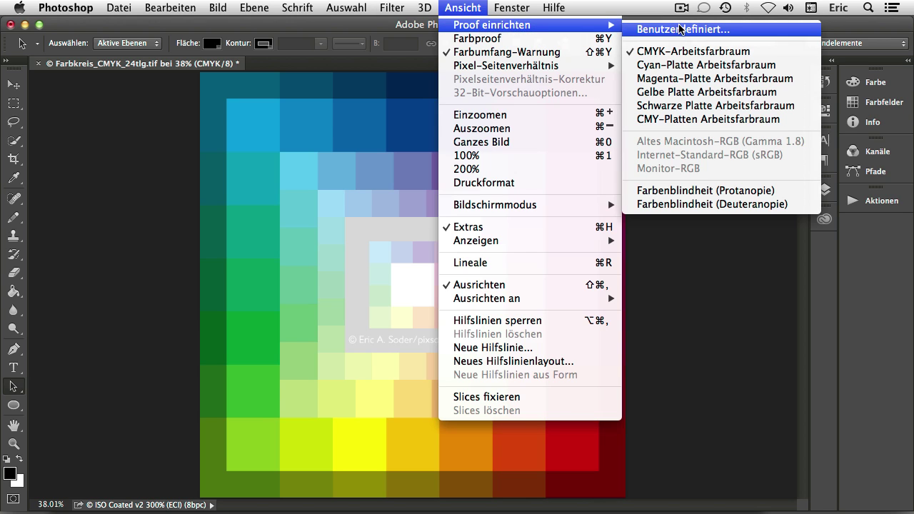
click(683, 30)
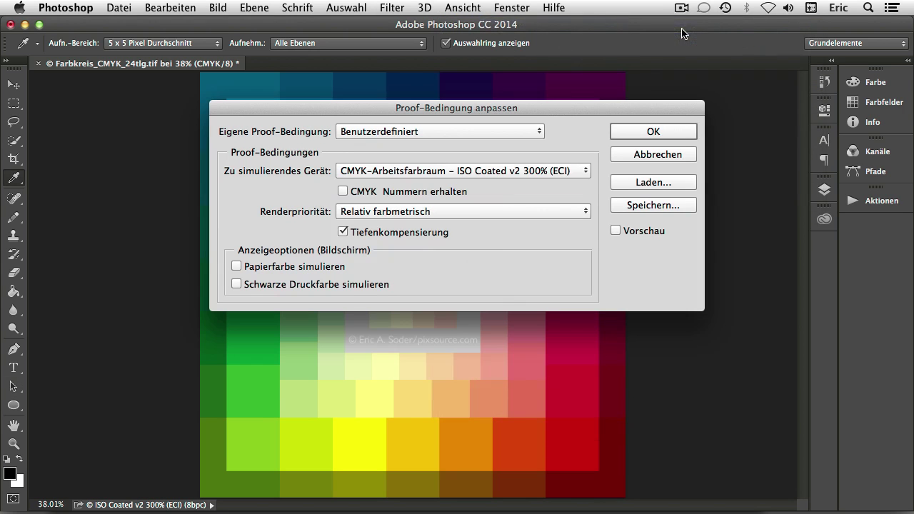
click(467, 172)
click(467, 172)
click(466, 171)
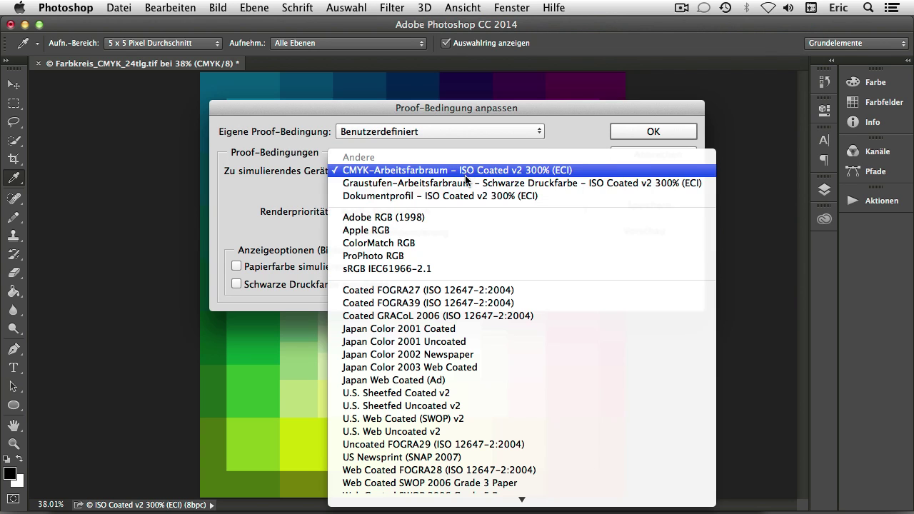
click(413, 262)
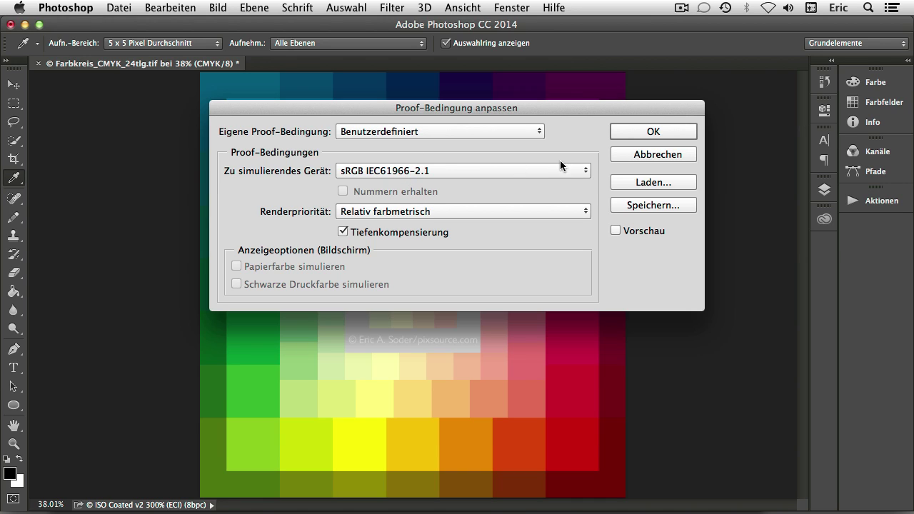
click(632, 133)
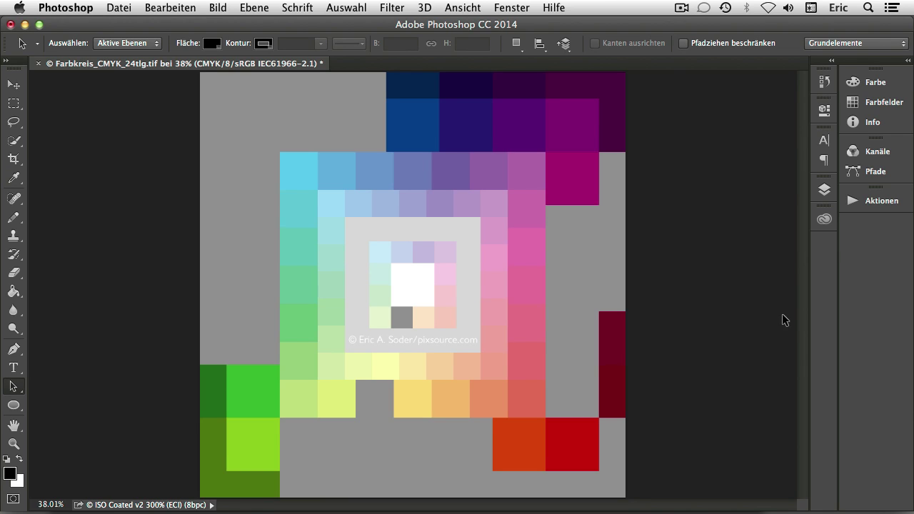
Step: Toggle the sRGB proof off and on with Cmd+Y, save the chart, then toggle it again
key(super+y)
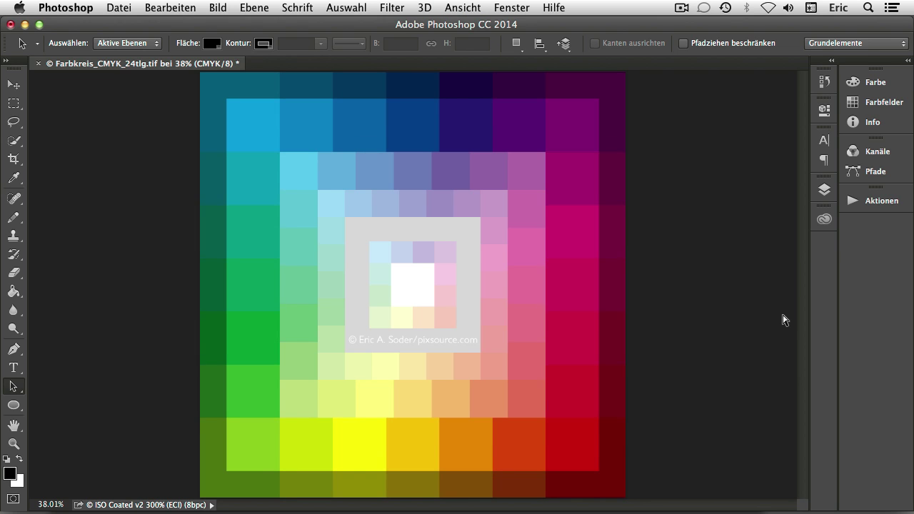
key(super+y)
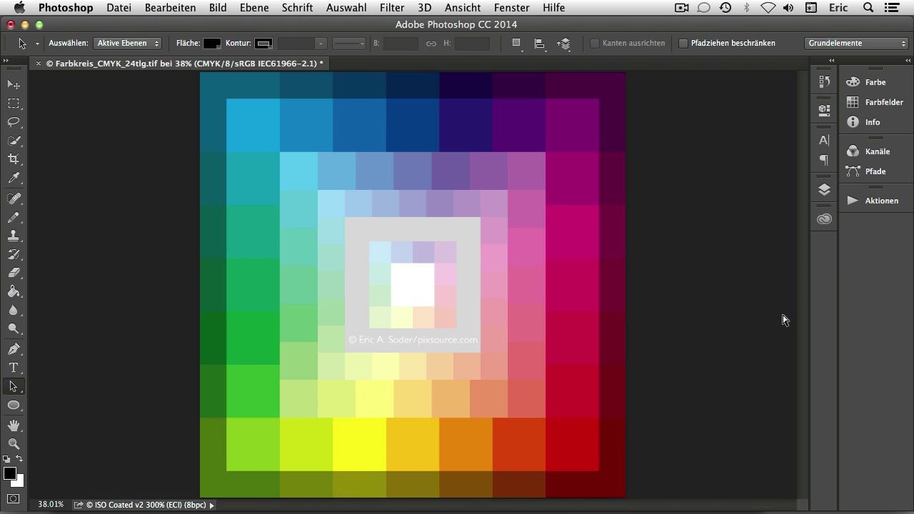
key(super+s)
key(super+y)
key(super+y)
Step: Change the custom proof's simulated device from sRGB to eciRGB v2
click(466, 12)
mouse_move(492, 25)
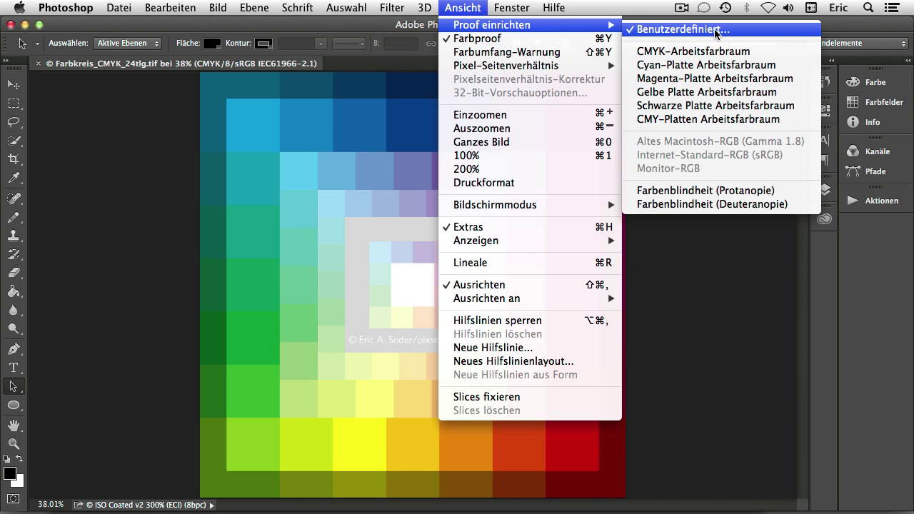
click(714, 29)
click(411, 177)
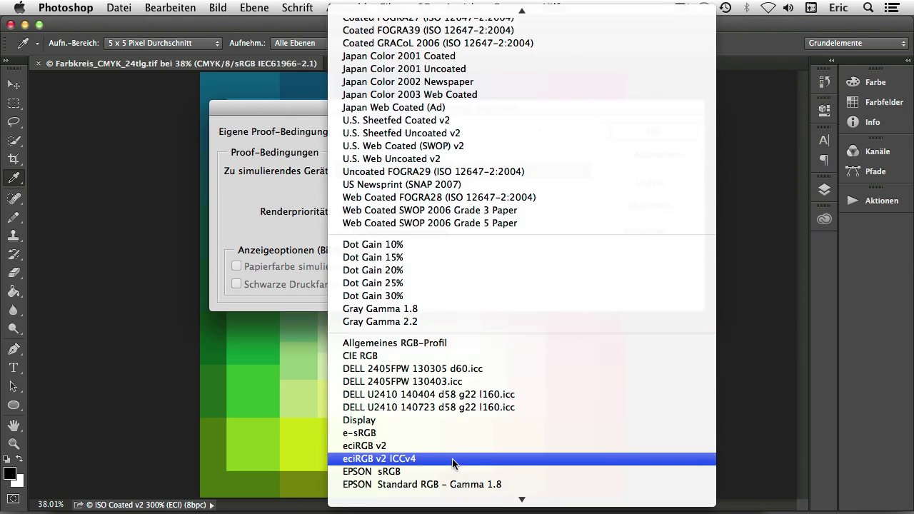
click(379, 446)
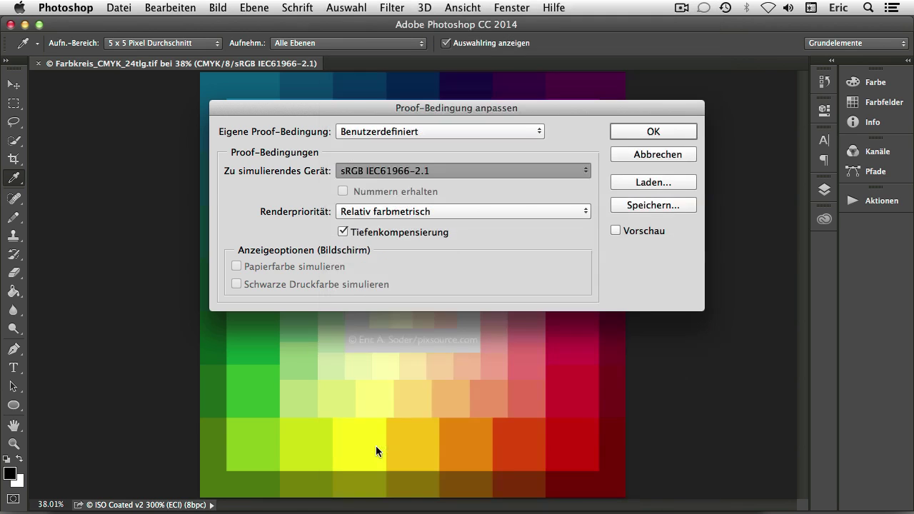
click(663, 132)
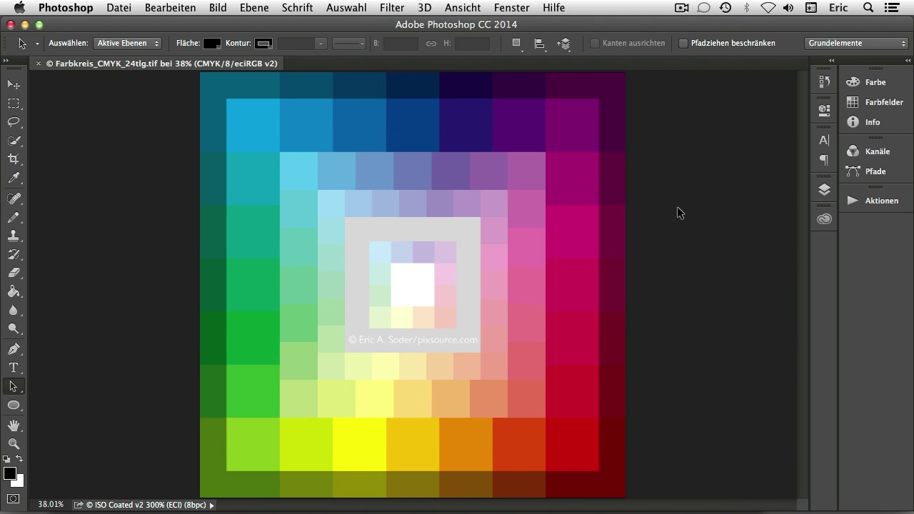
click(470, 7)
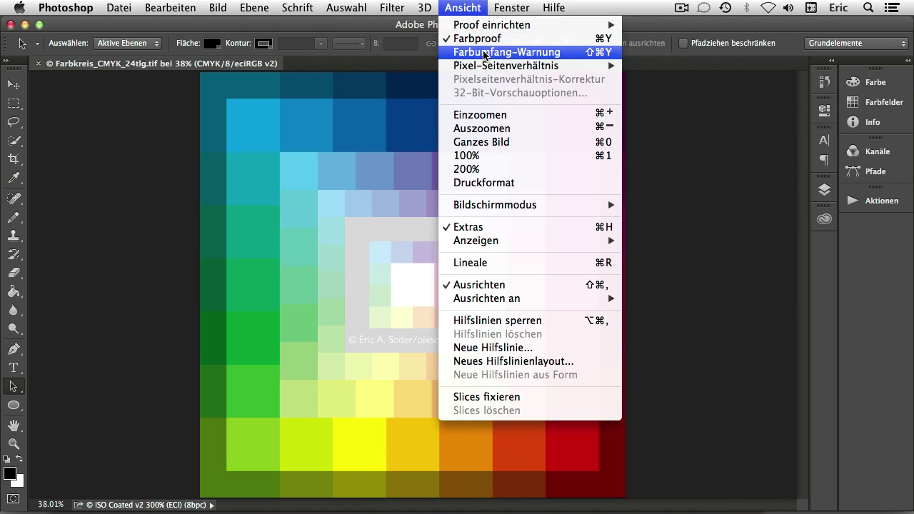
Step: Turn on Farbumfang-Warnung so the few magenta chart patches outside eciRGB v2 show grey
click(484, 53)
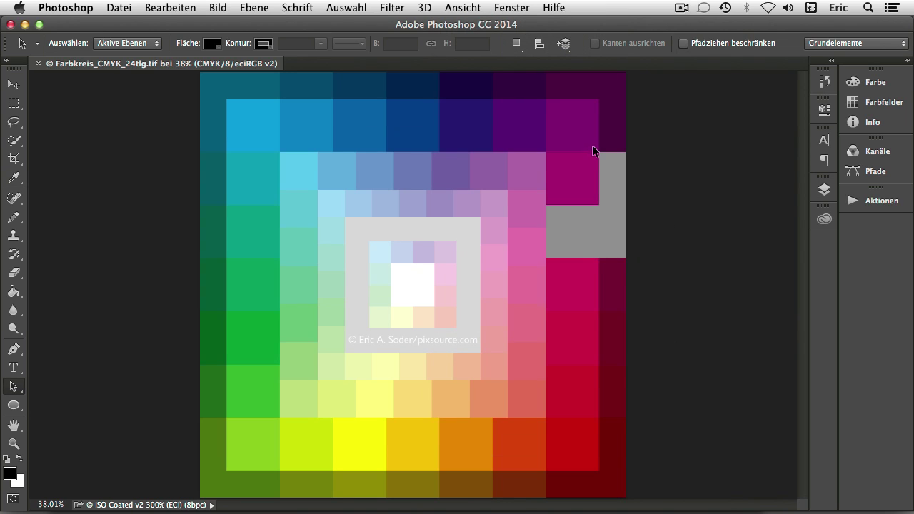